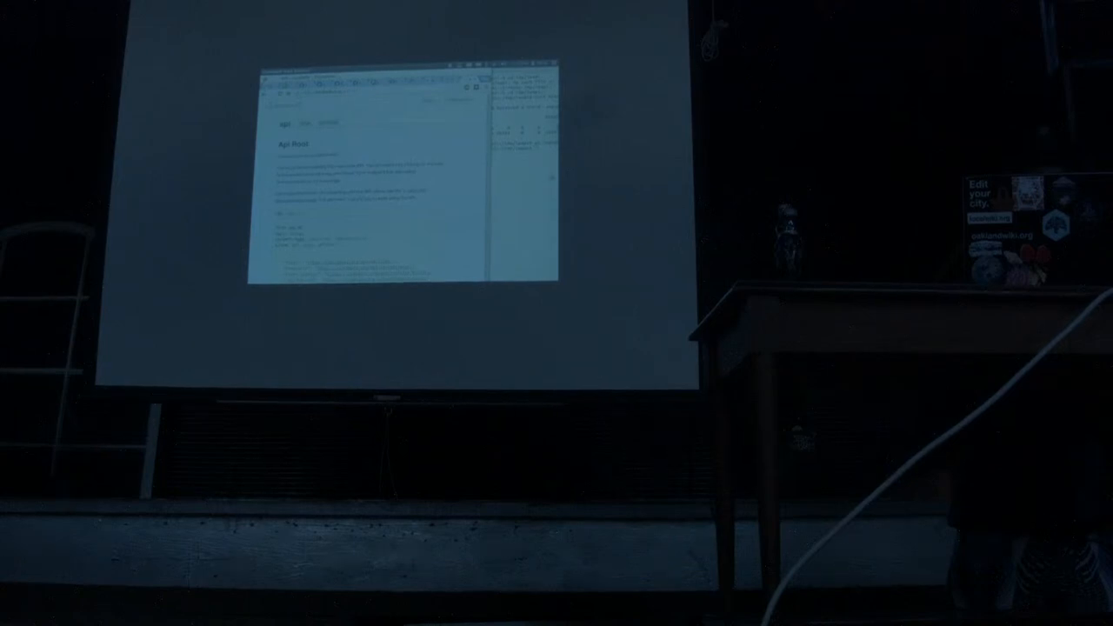
Step: Hide the developer-tools side panel so the region page fills the window
key("ctrl+shift+i")
scroll(403, 174, "down", 1)
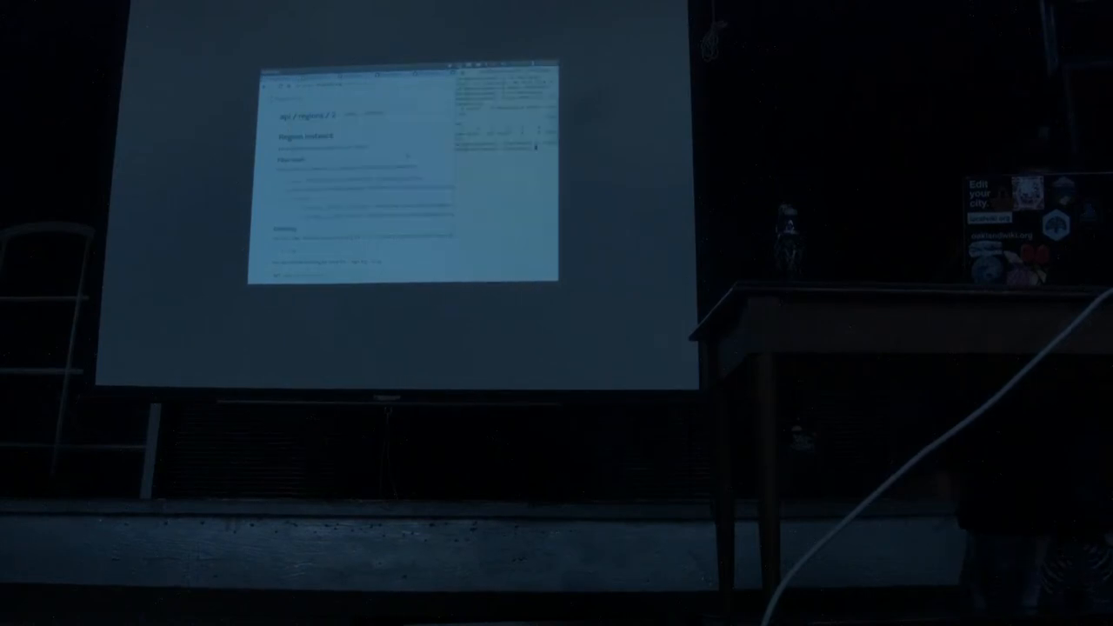
Step: Switch from the browser to the Terminal window showing command output
key("super+Up")
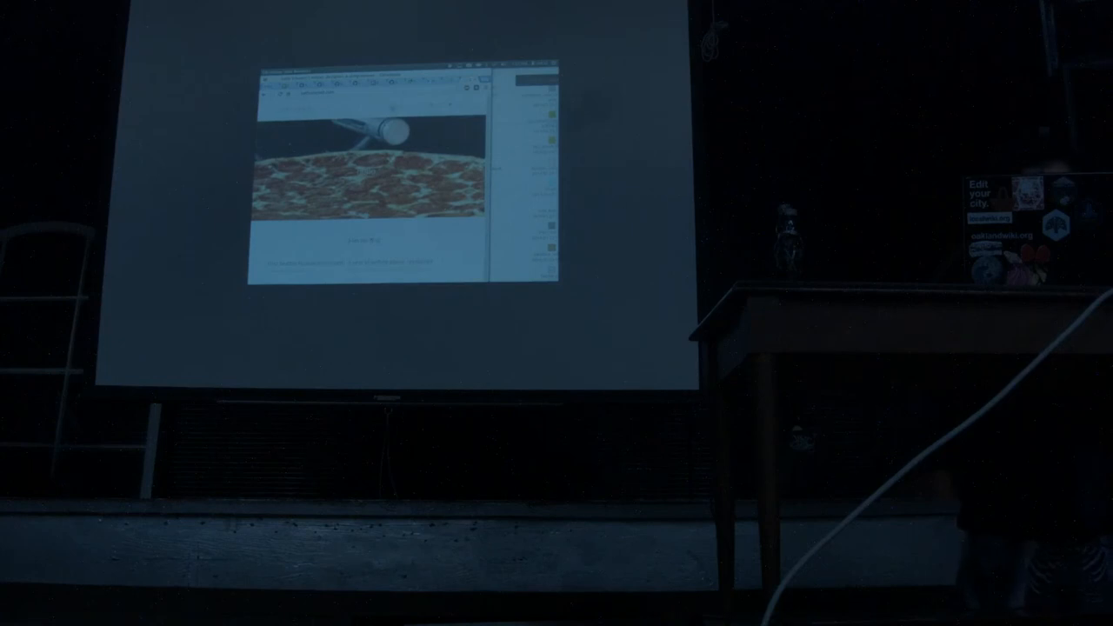
scroll(370, 174, "down", 5)
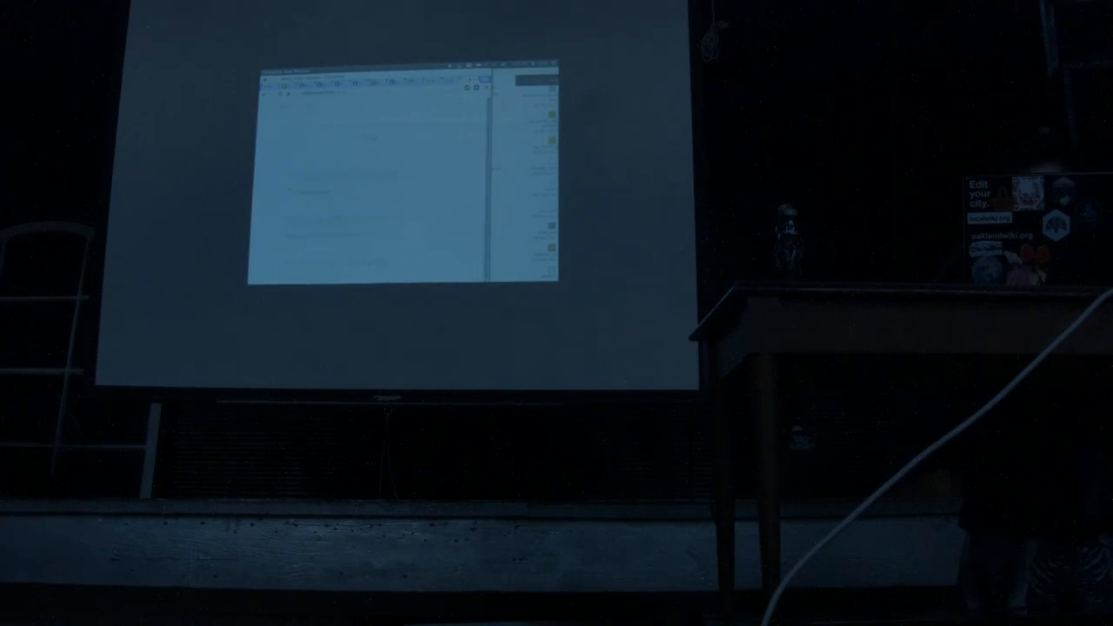
scroll(369, 192, "down", 1)
scroll(370, 191, "down", 2)
scroll(370, 191, "down", 3)
scroll(369, 191, "down", 1)
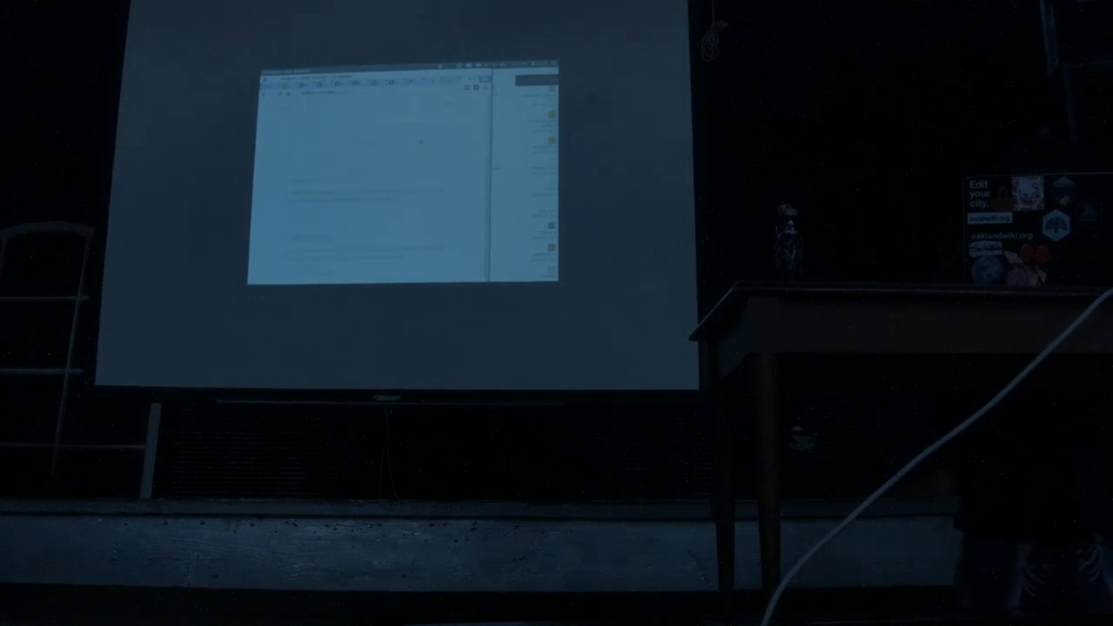